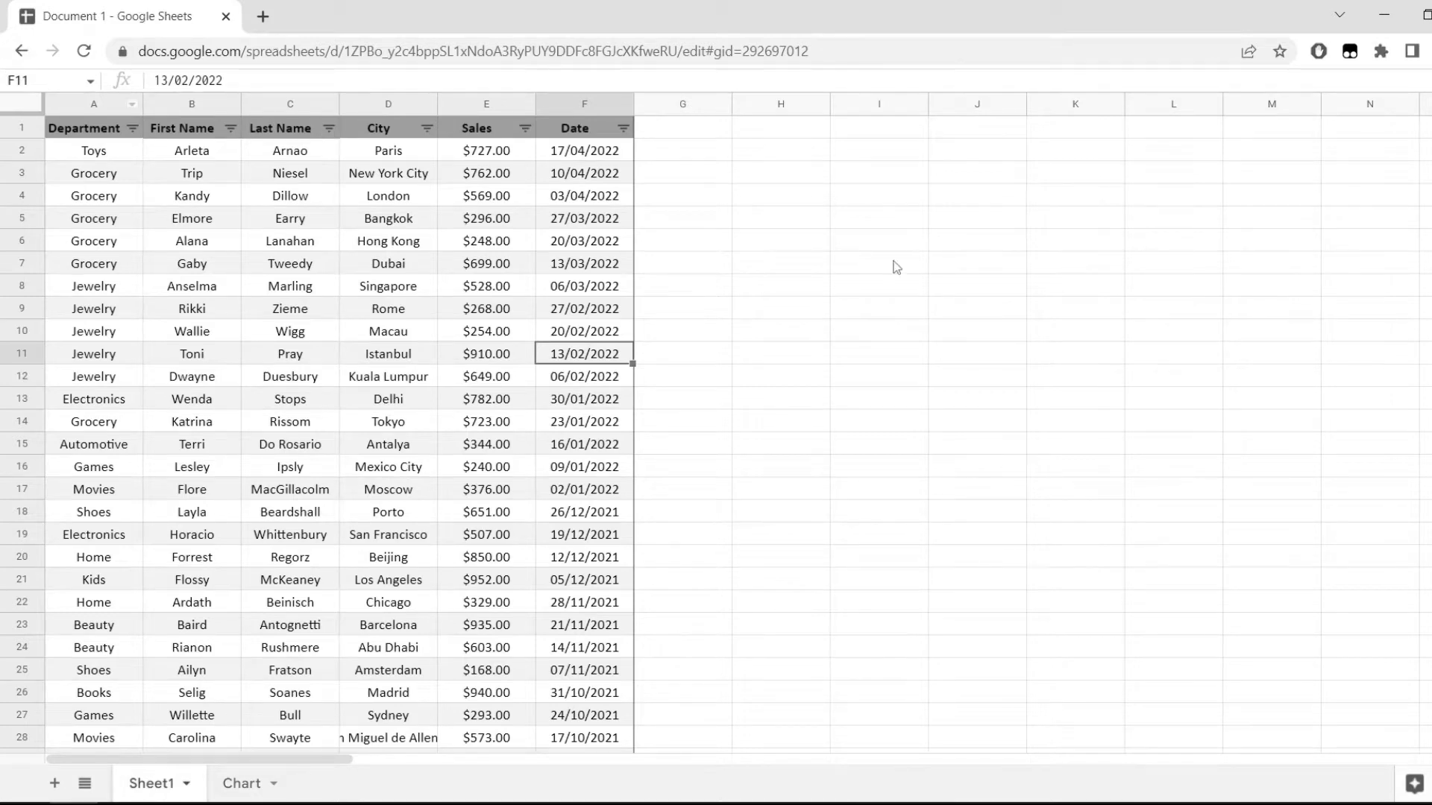
scroll(918, 385, "down", 3)
scroll(919, 389, "up", 2)
scroll(919, 389, "up", 2)
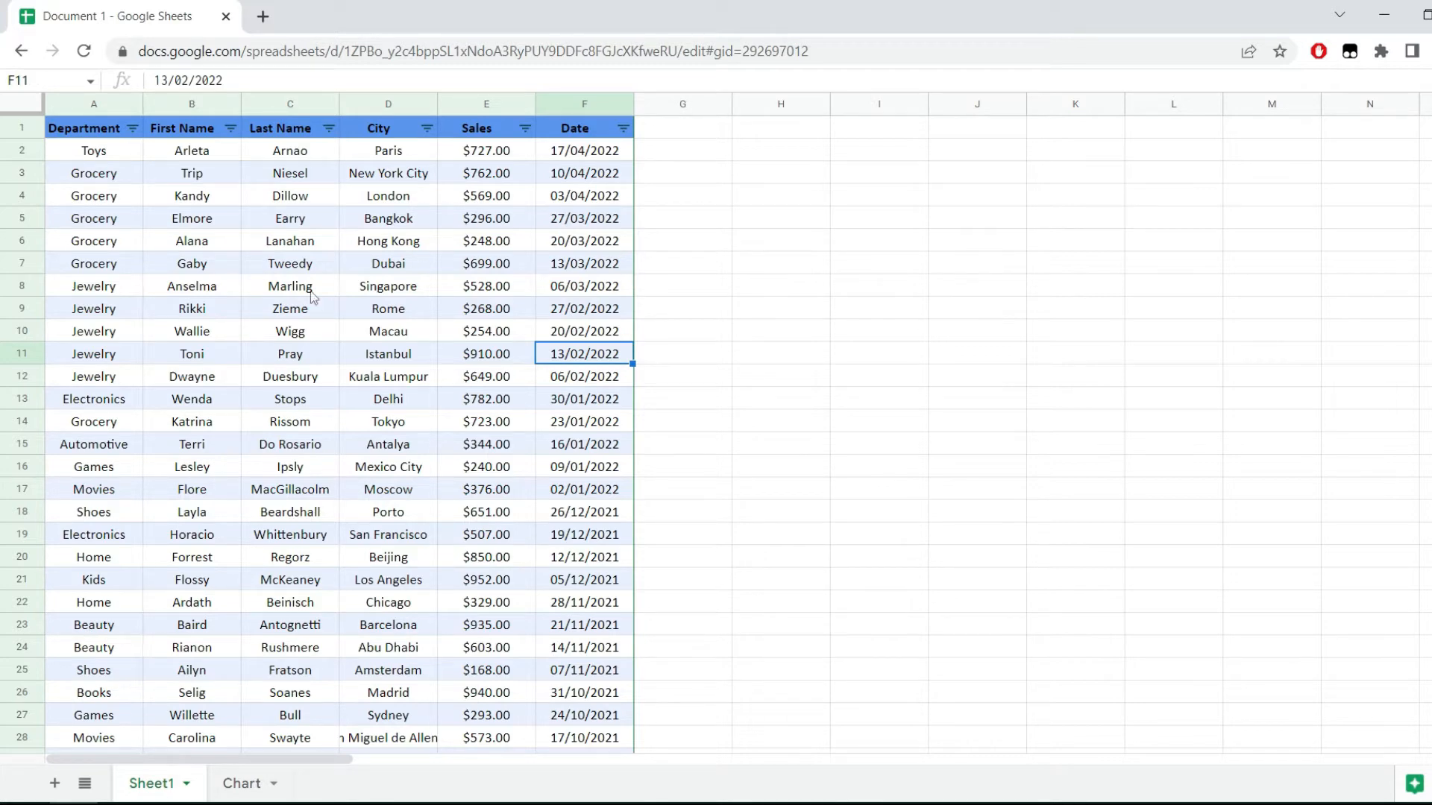
scroll(920, 386, "down", 4)
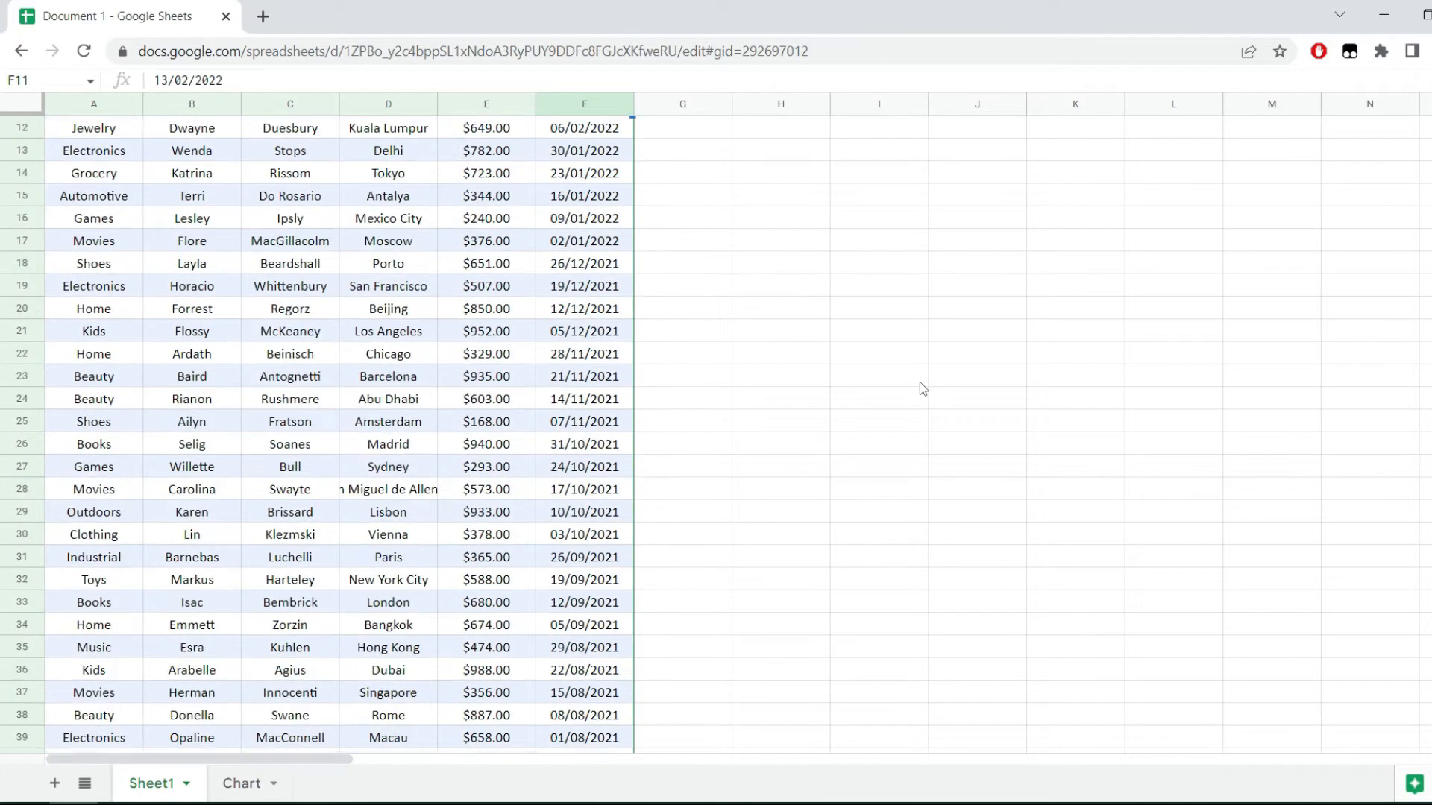
scroll(920, 388, "up", 3)
scroll(920, 388, "up", 2)
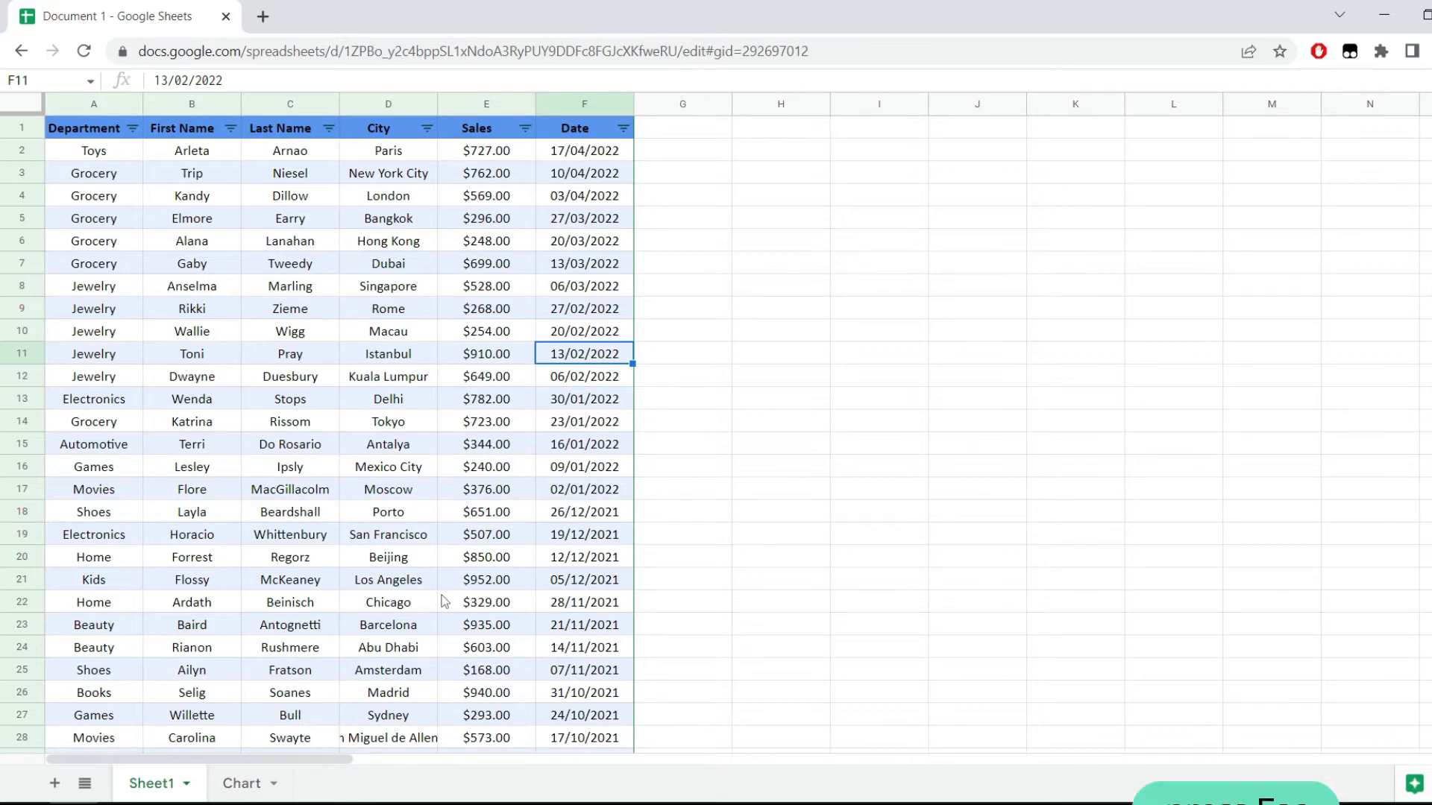
- Exit full screen with Esc so the menus and toolbar reappear above the sales table
key("Escape")
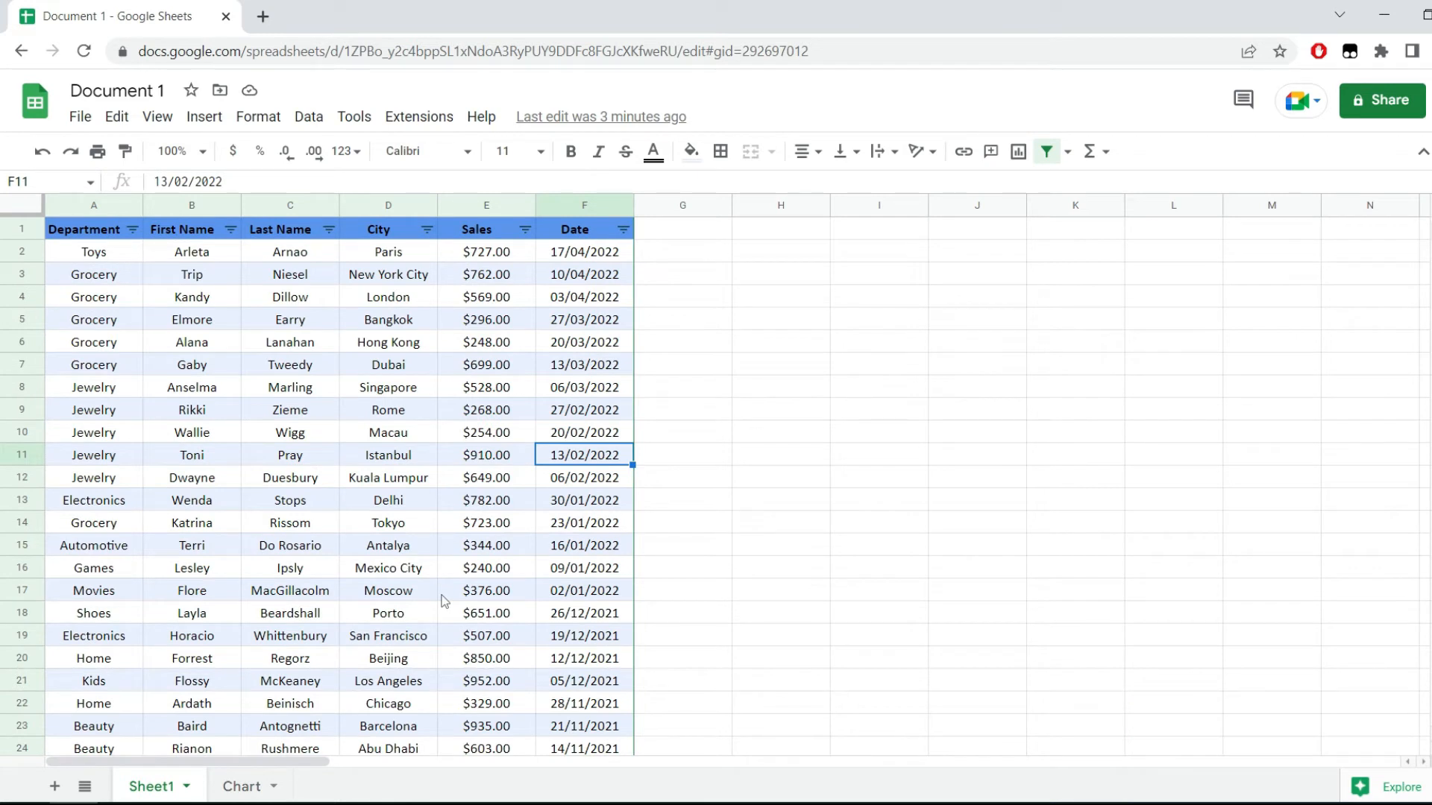
left_click(148, 116)
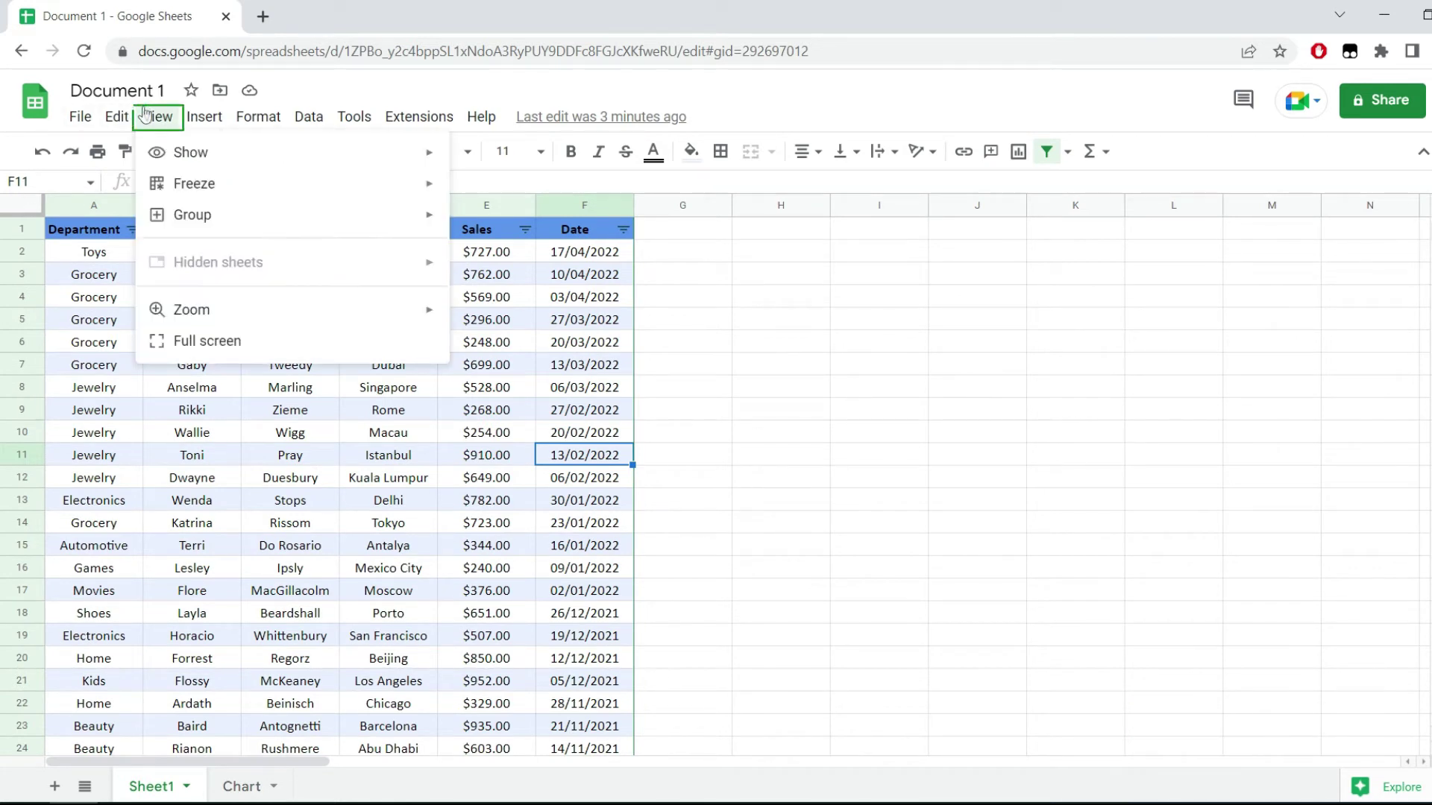
left_click(202, 340)
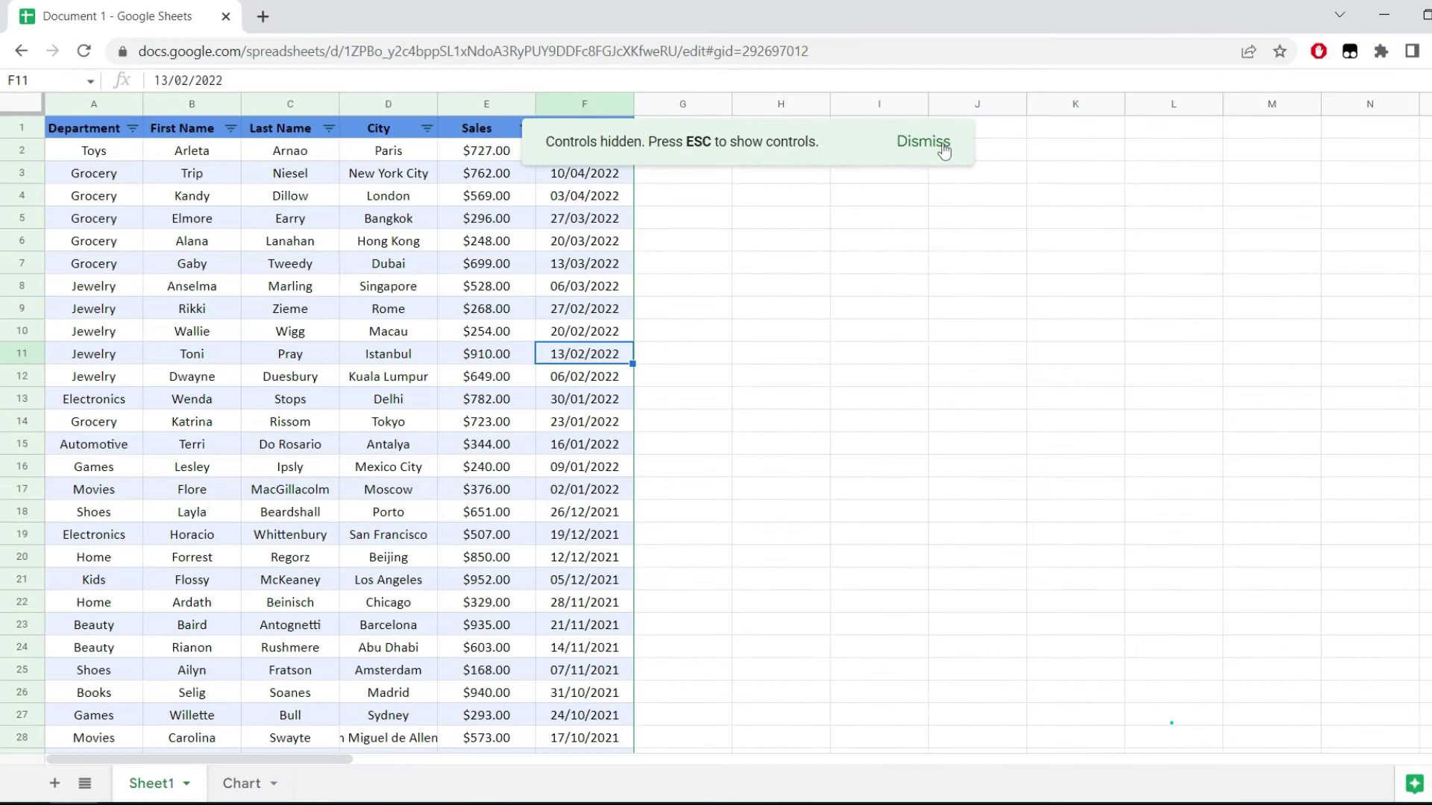
left_click(944, 146)
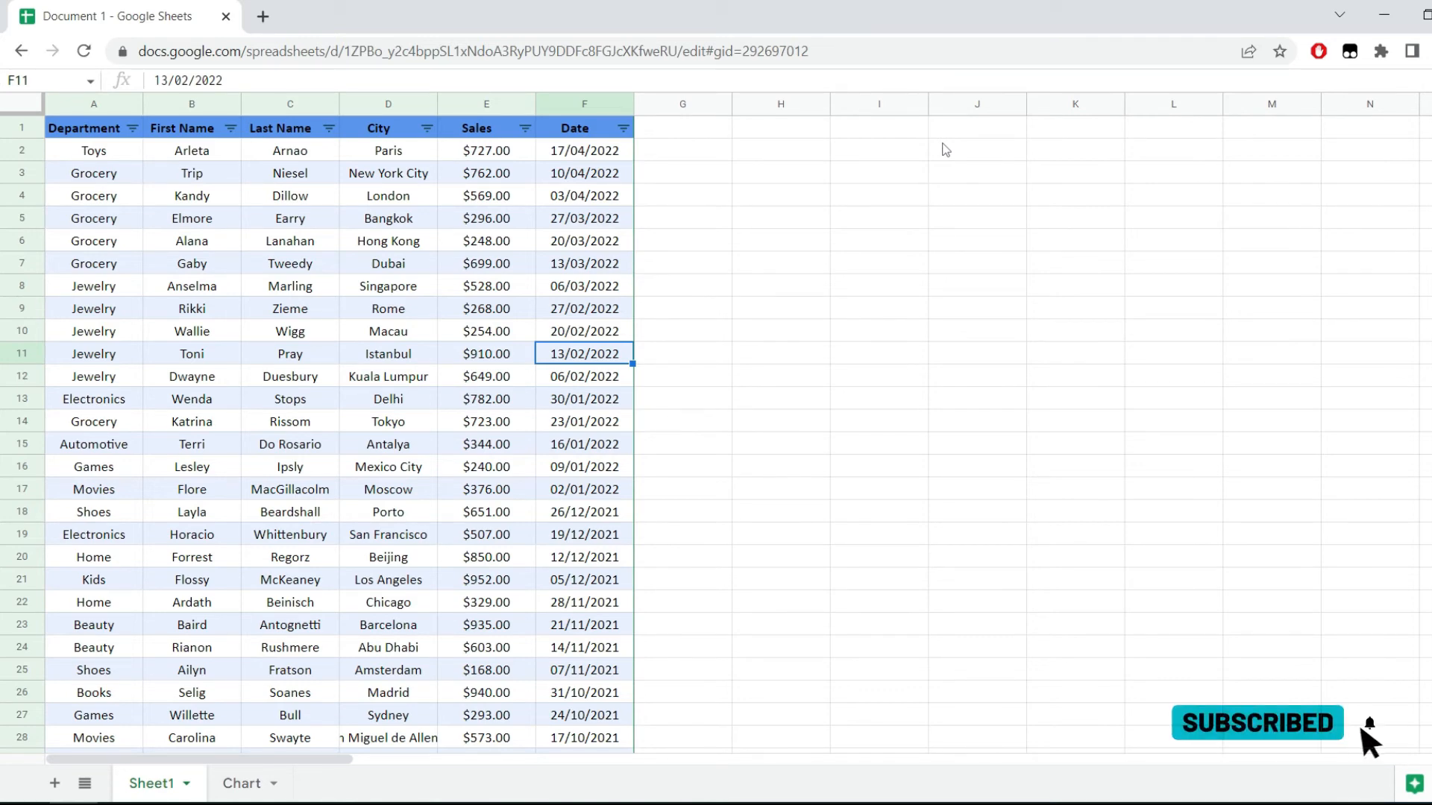
key("ctrl+shift+f")
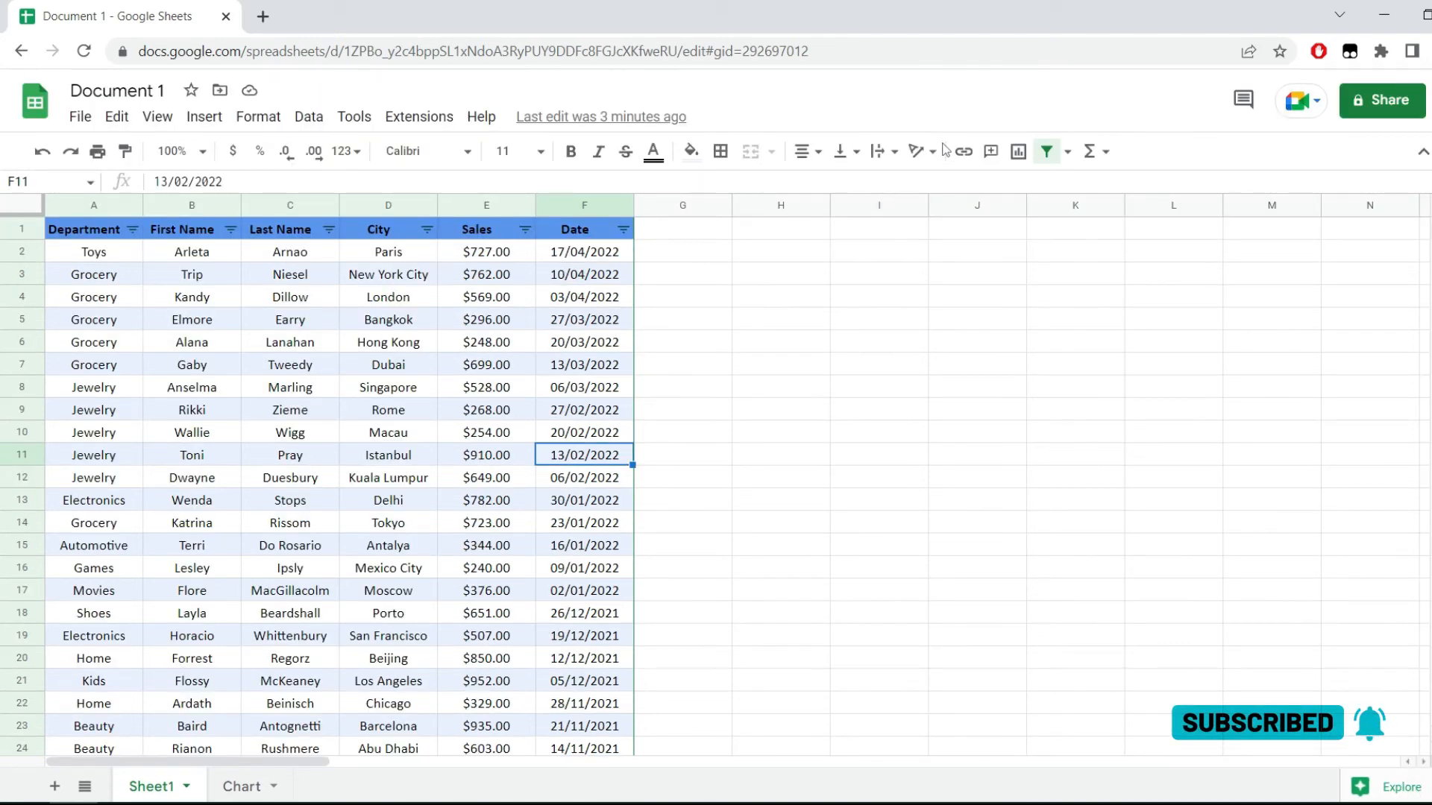